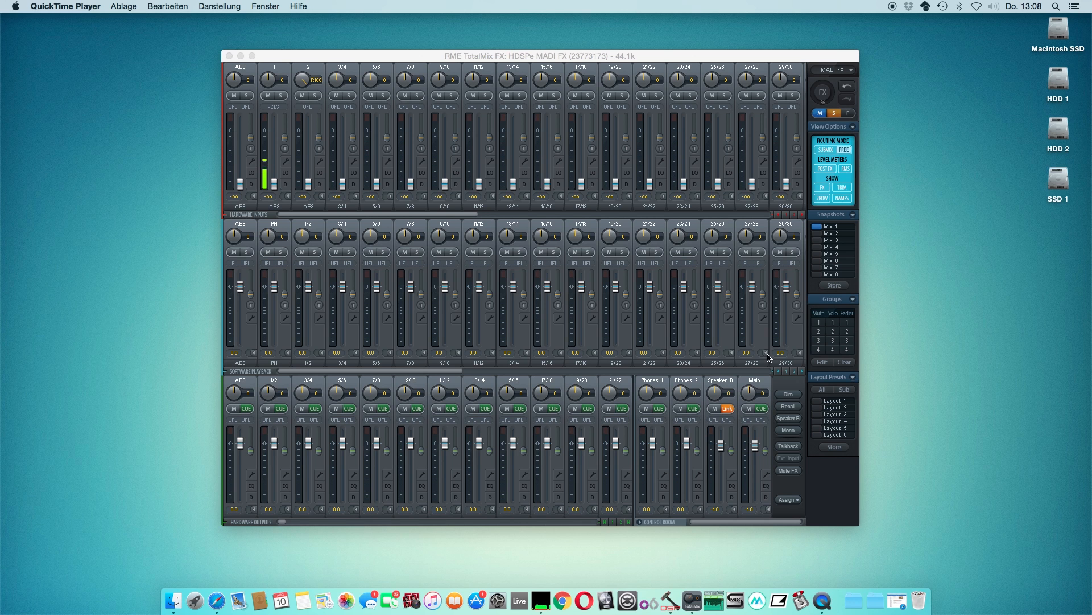
Leave the RME drivers web page and return to the TotalMix FX mixer window.
click(894, 573)
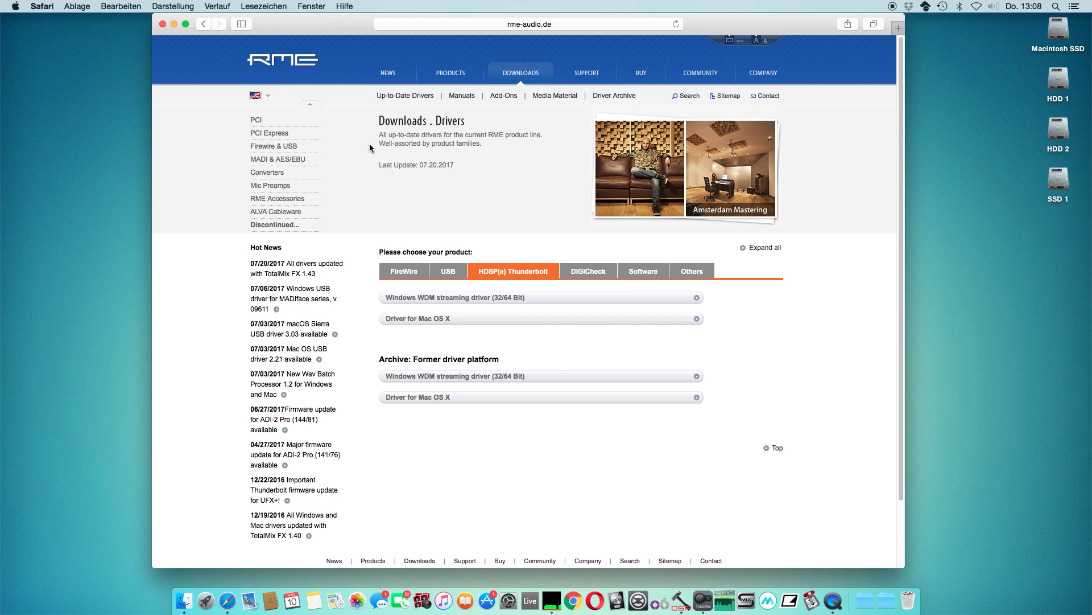
click(162, 24)
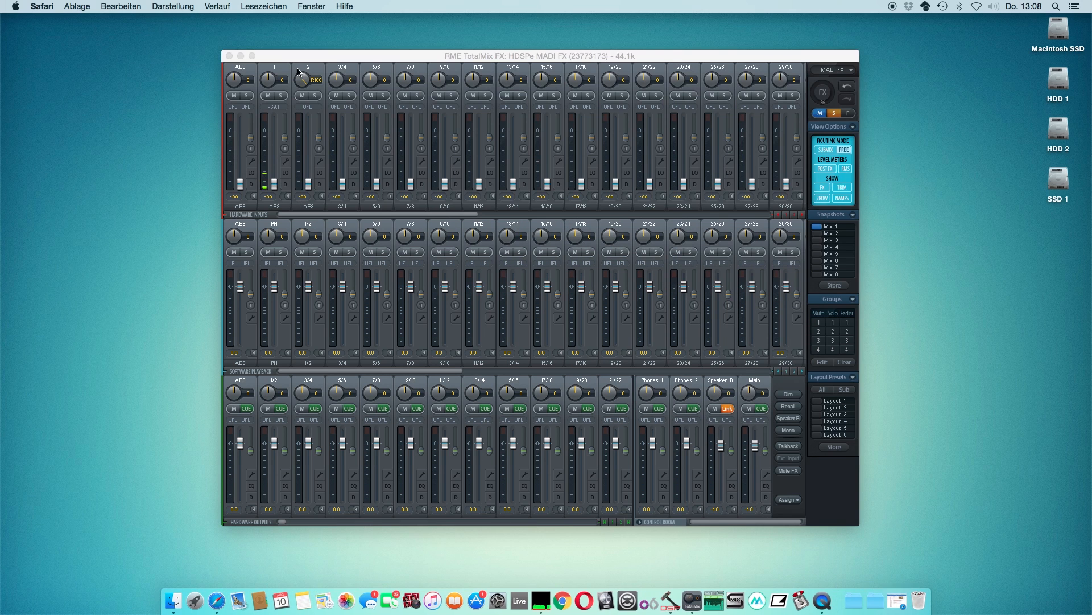
click(363, 58)
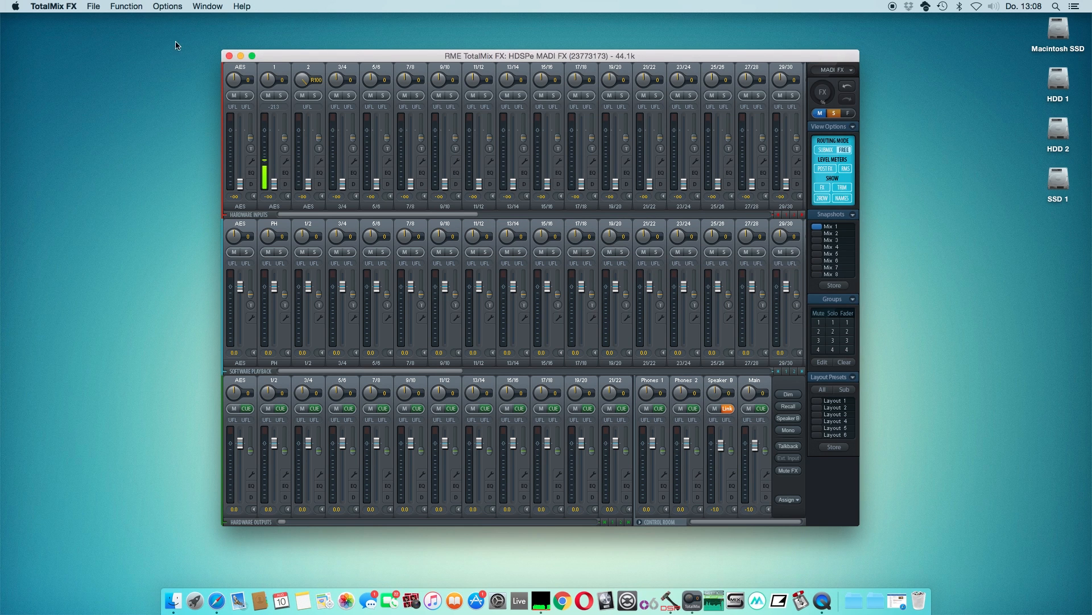
Bring up ARC & Key Command Settings from Options and position the dialog.
click(167, 8)
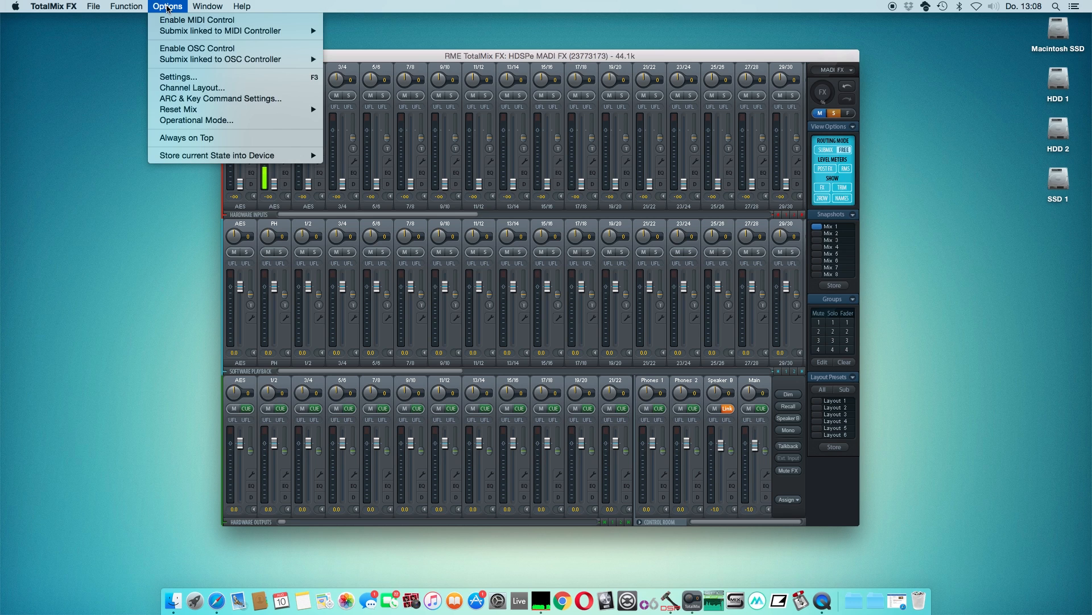
mouse_move(179, 110)
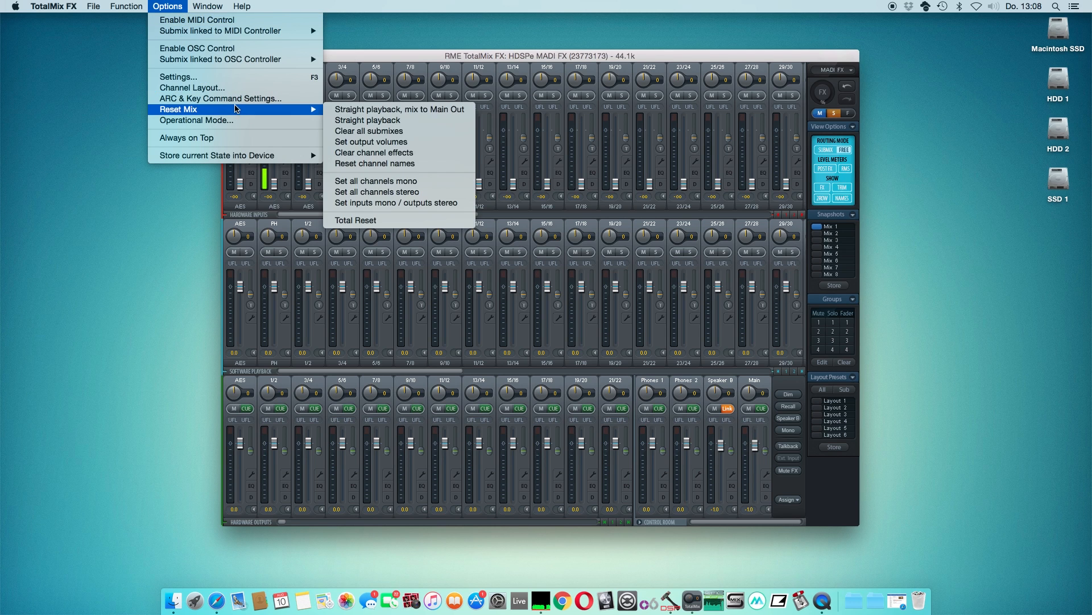
click(221, 98)
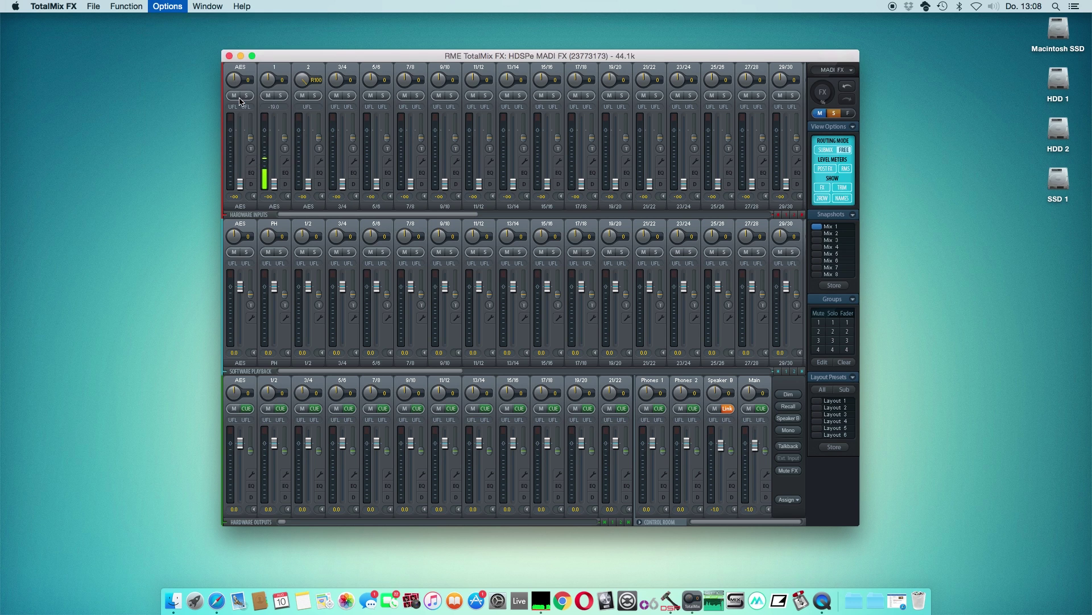
drag(462, 63, 457, 70)
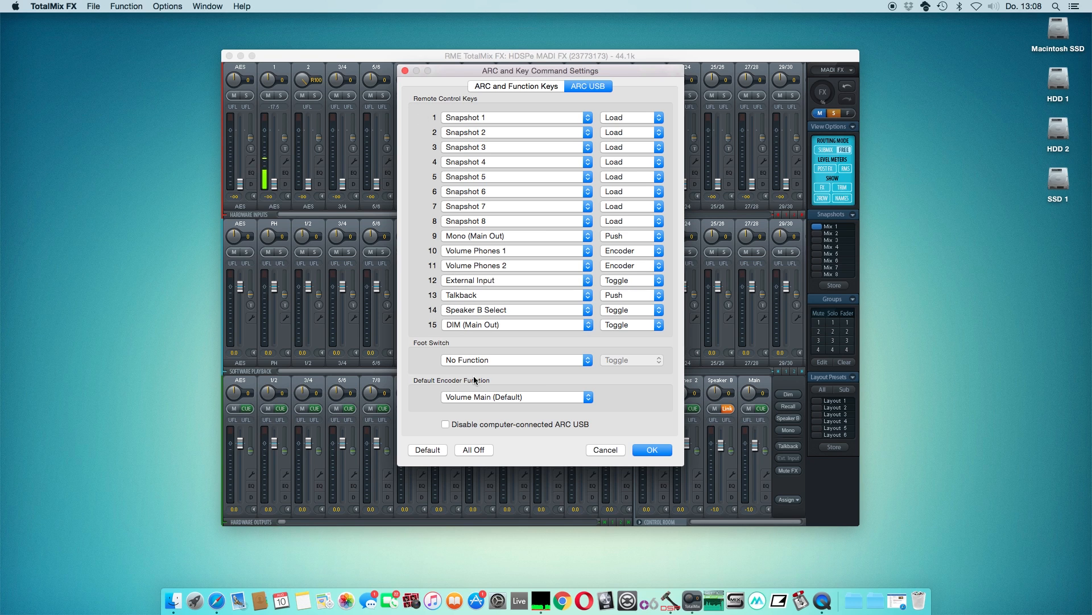
click(536, 116)
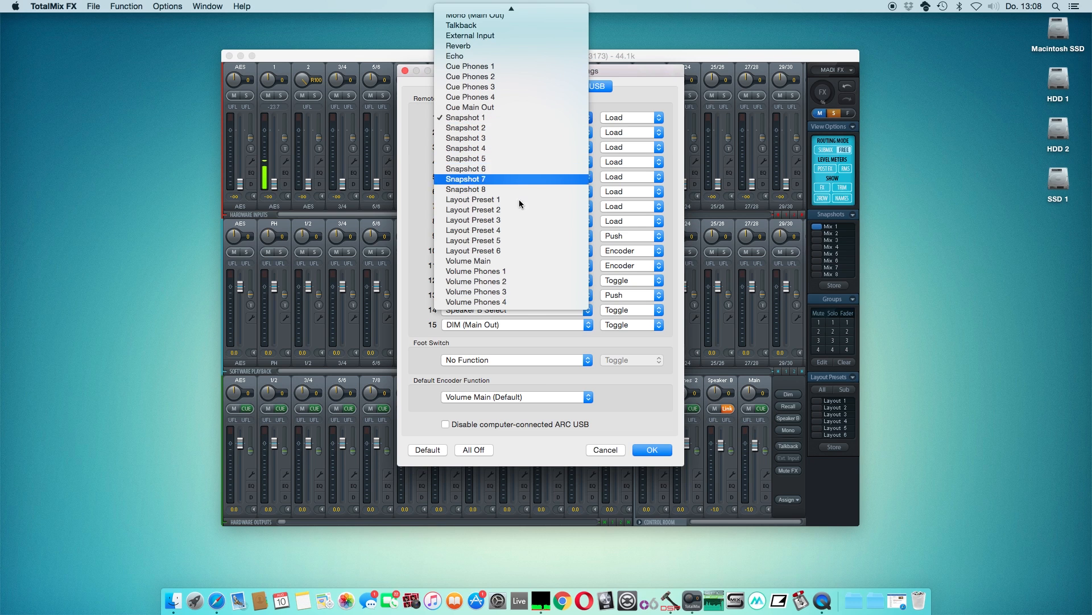
scroll(515, 260, up, 3)
scroll(502, 179, up, 3)
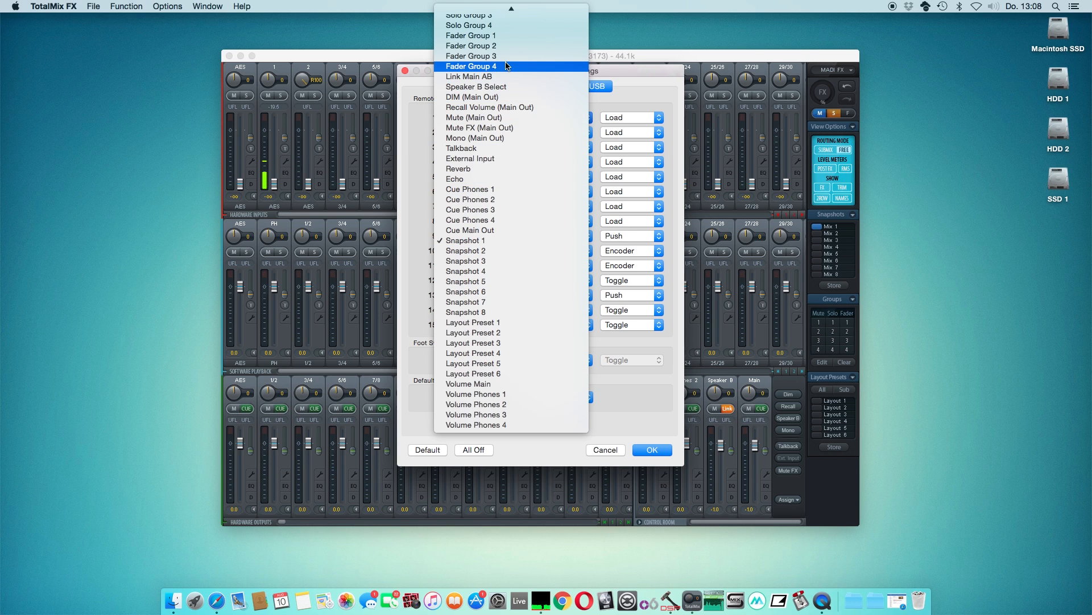
click(624, 96)
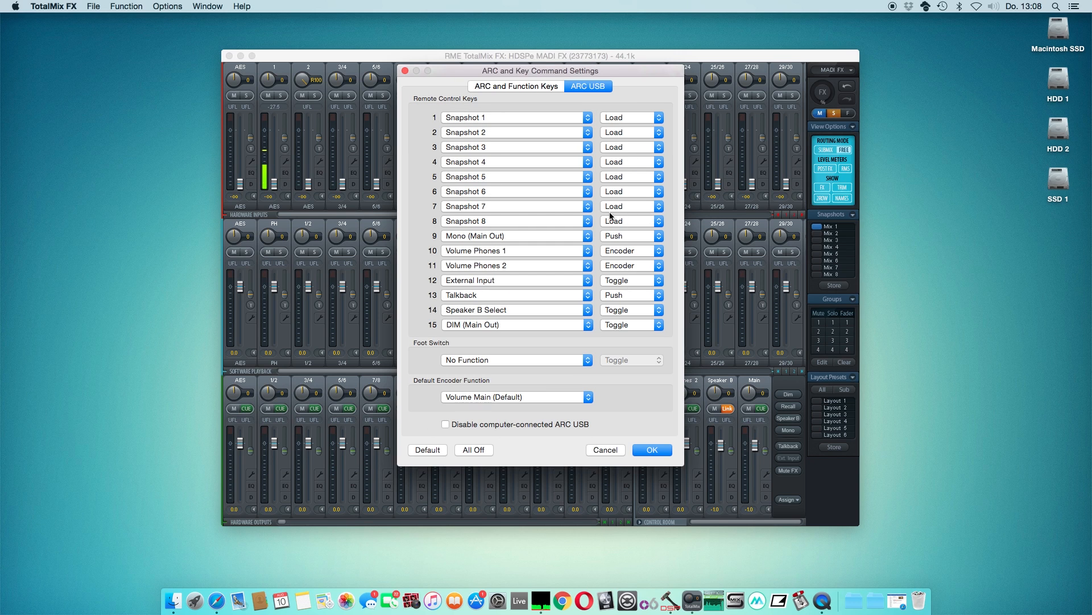
Review key 9's behaviour list, keep Push, and confirm the ARC USB settings with OK.
click(632, 236)
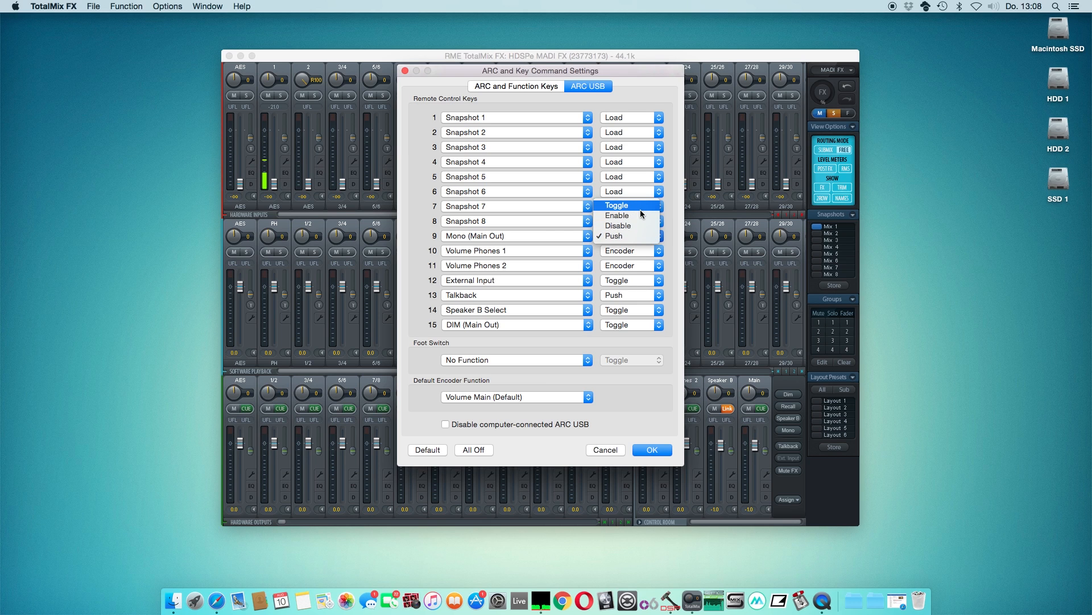
click(656, 109)
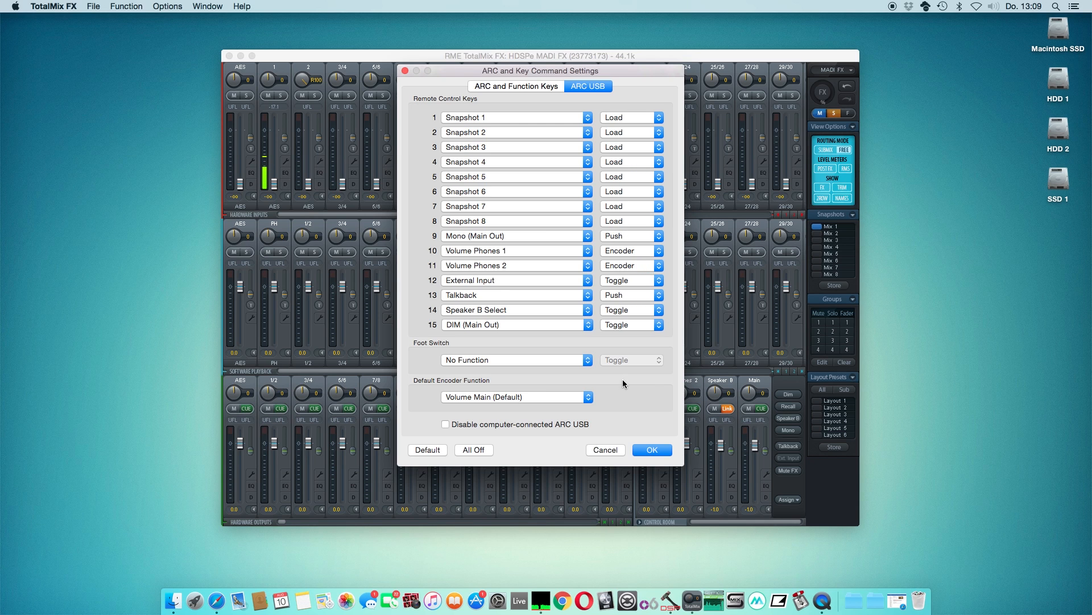
click(651, 451)
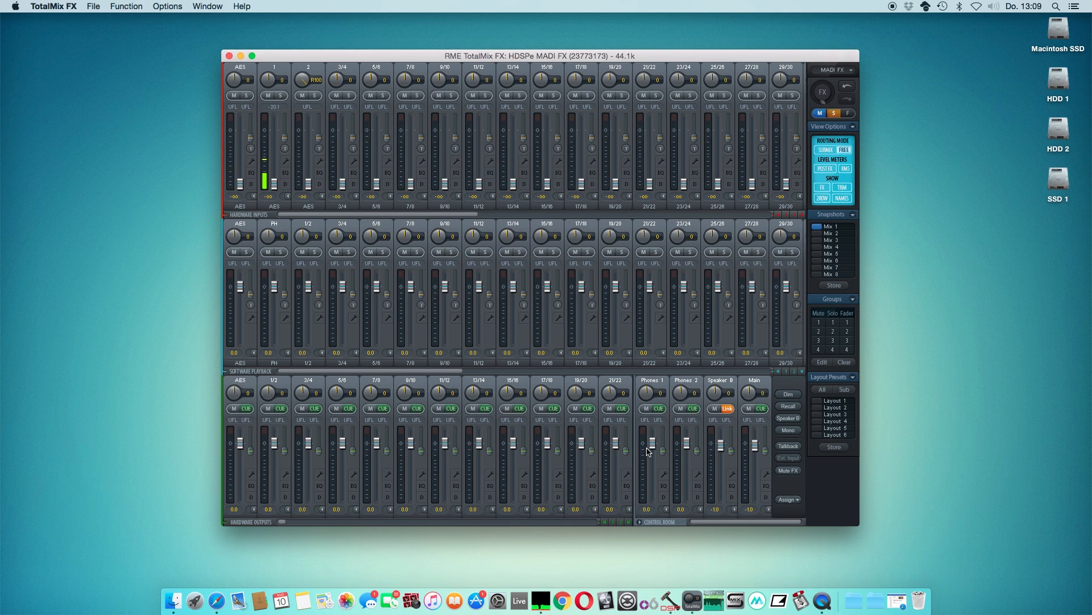